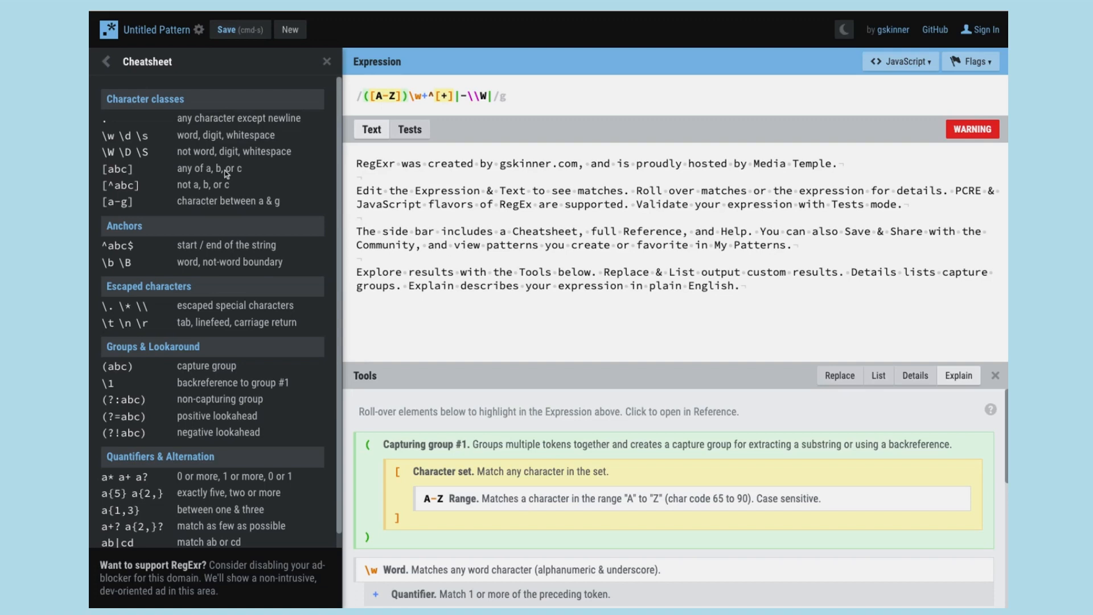
# Review the regex cheatsheet and examine what the character set tokens in the sample expression mean.
pyautogui.scroll(-1, 241, 357)
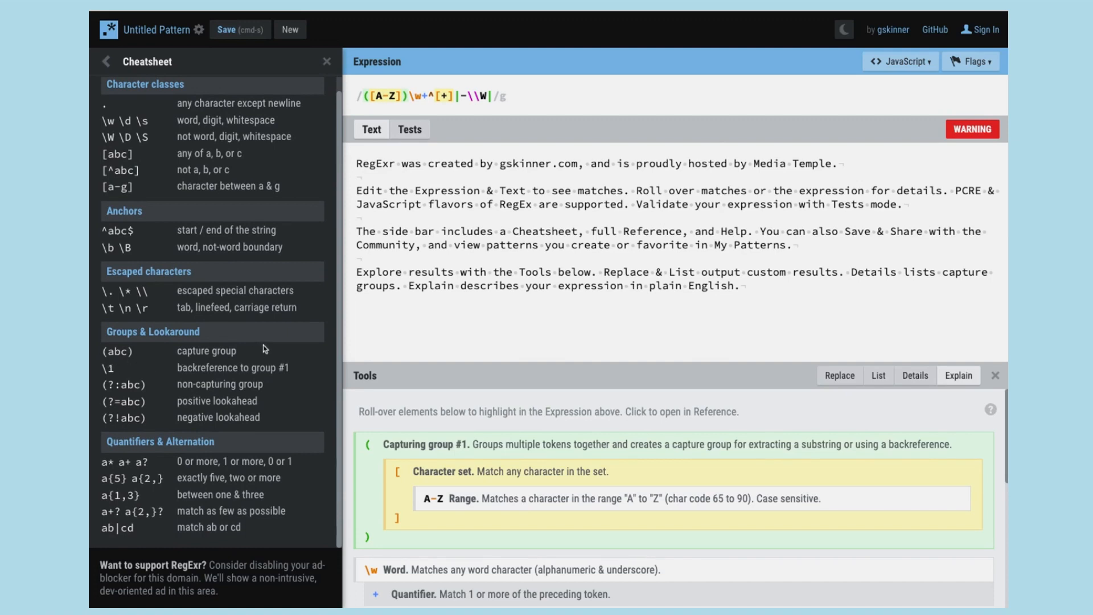
pyautogui.scroll(1, 264, 345)
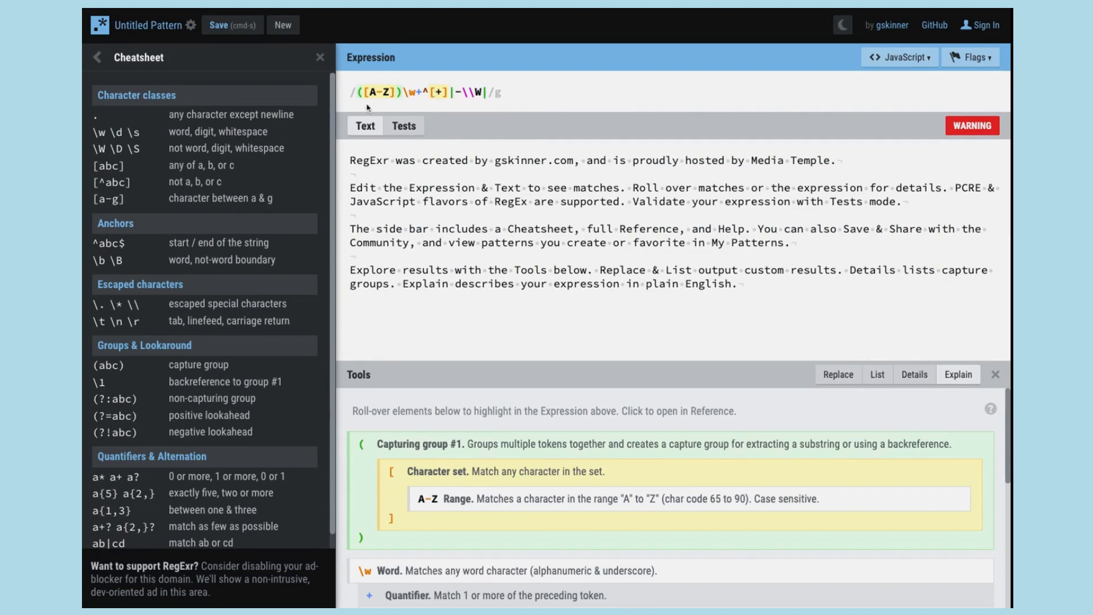
pyautogui.moveTo(366, 98)
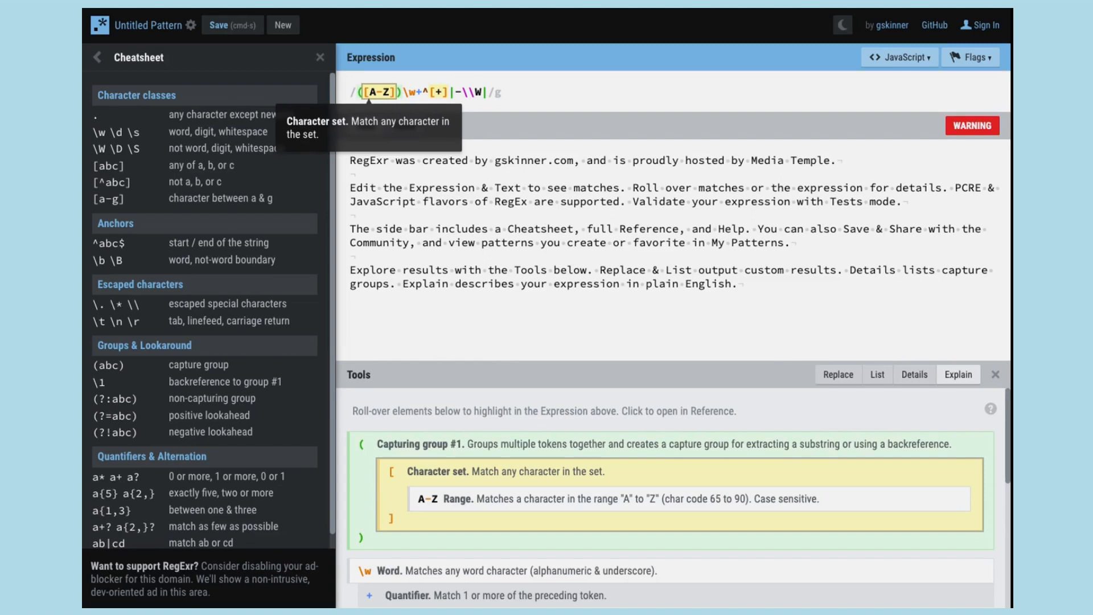
pyautogui.moveTo(426, 94)
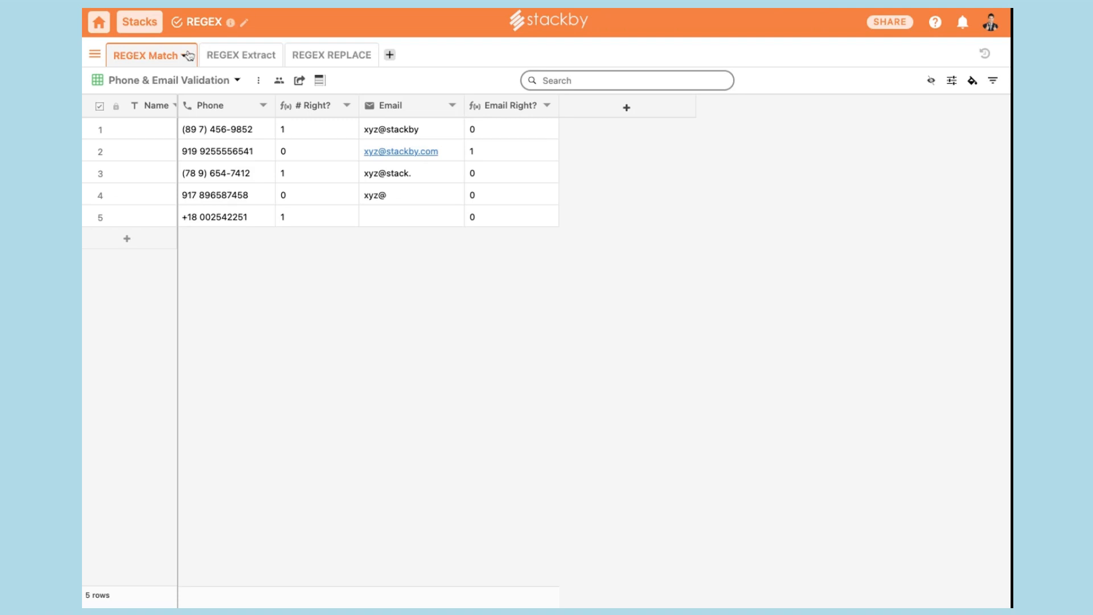
# Look through the REGEX Extract and REGEX REPLACE tables of the REGEX stack and return to REGEX Match.
pyautogui.click(231, 55)
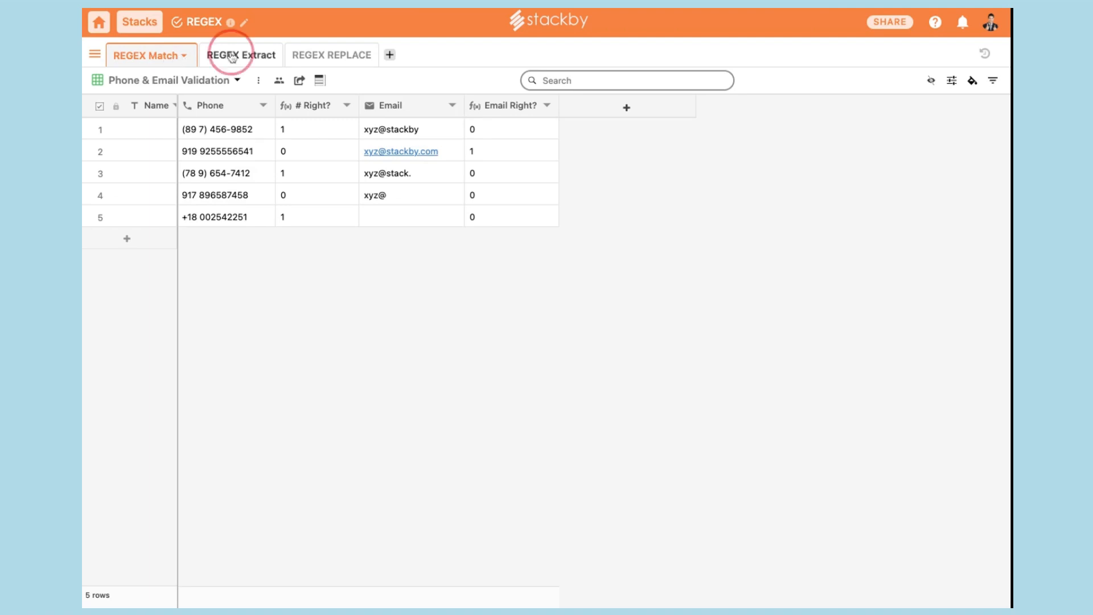
pyautogui.click(339, 54)
pyautogui.click(174, 59)
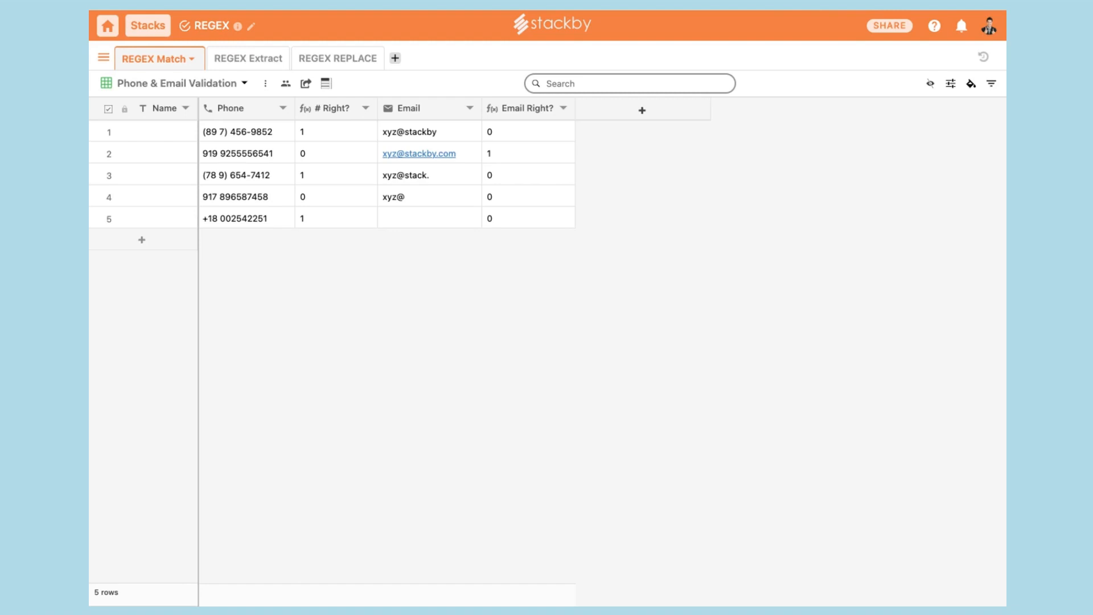
# Examine the Phone column's entries and the REGEX_MATCH formula behind the "# Right?" column without changing it.
pyautogui.moveTo(263, 132); pyautogui.dragTo(263, 216)
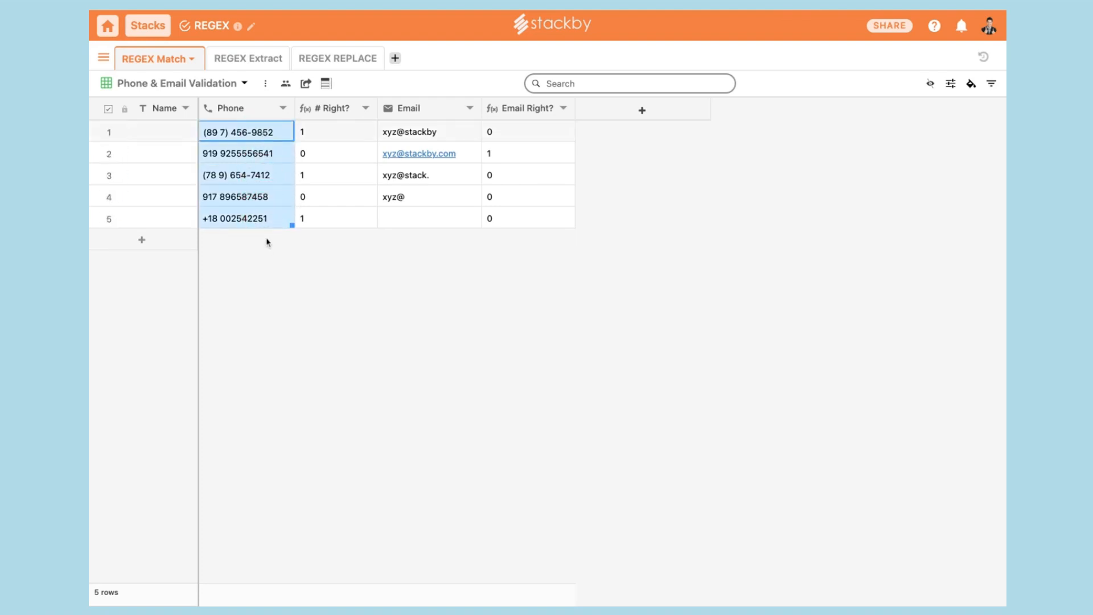
pyautogui.doubleClick(335, 109)
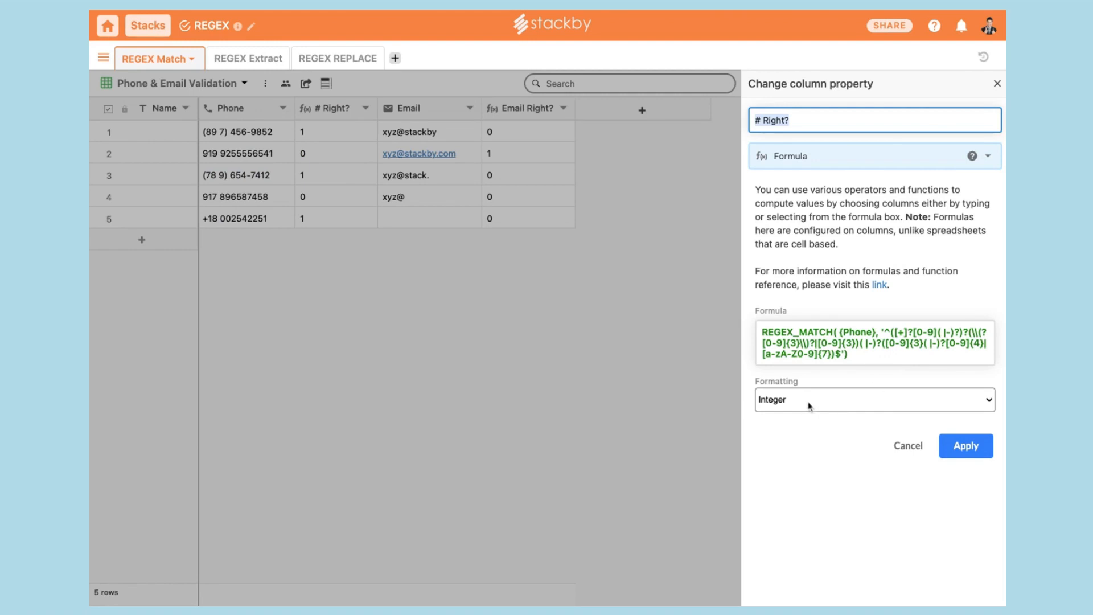
pyautogui.click(905, 452)
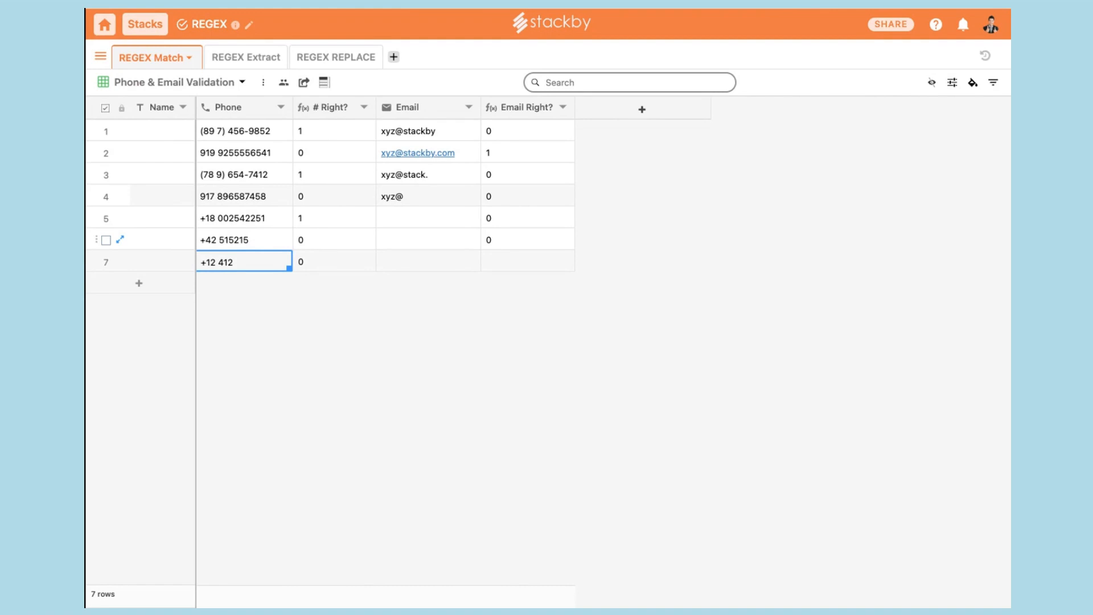
# Lengthen the phone numbers in rows 6 and 7 of the REGEX Match table to test the validation formula.
pyautogui.doubleClick(239, 243)
pyautogui.press('BackSpace')
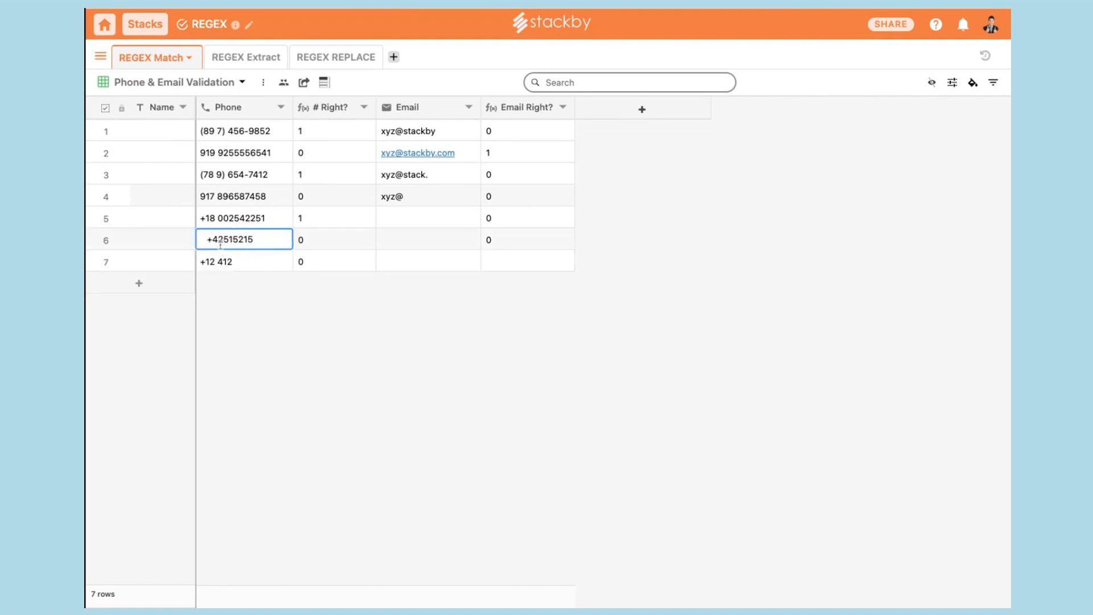
pyautogui.click(263, 266)
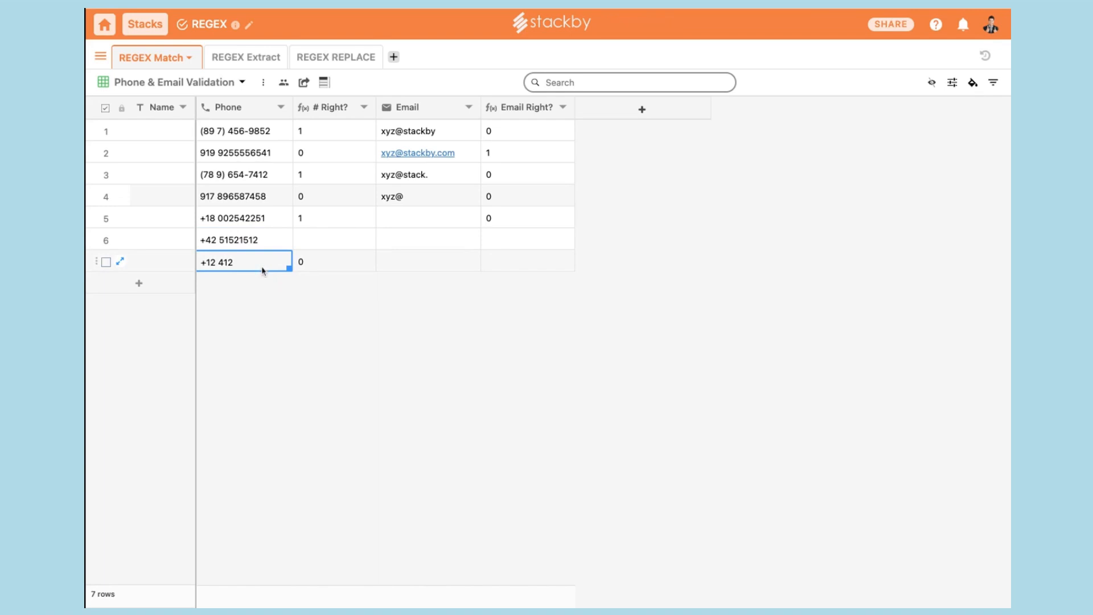
pyautogui.doubleClick(263, 266)
pyautogui.write('12 412121')
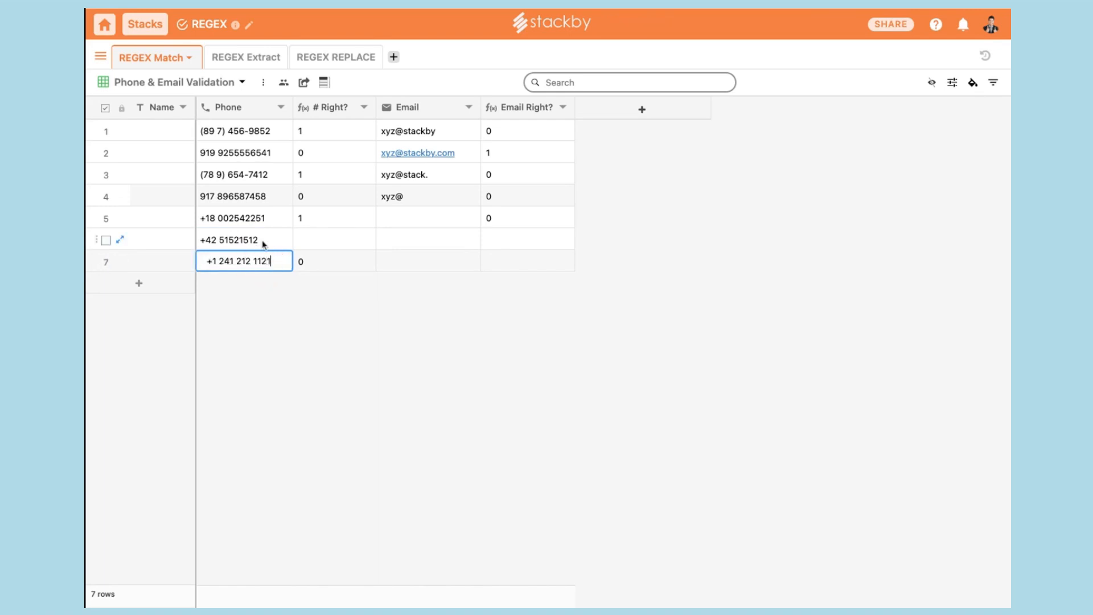
pyautogui.click(263, 243)
pyautogui.click(265, 262)
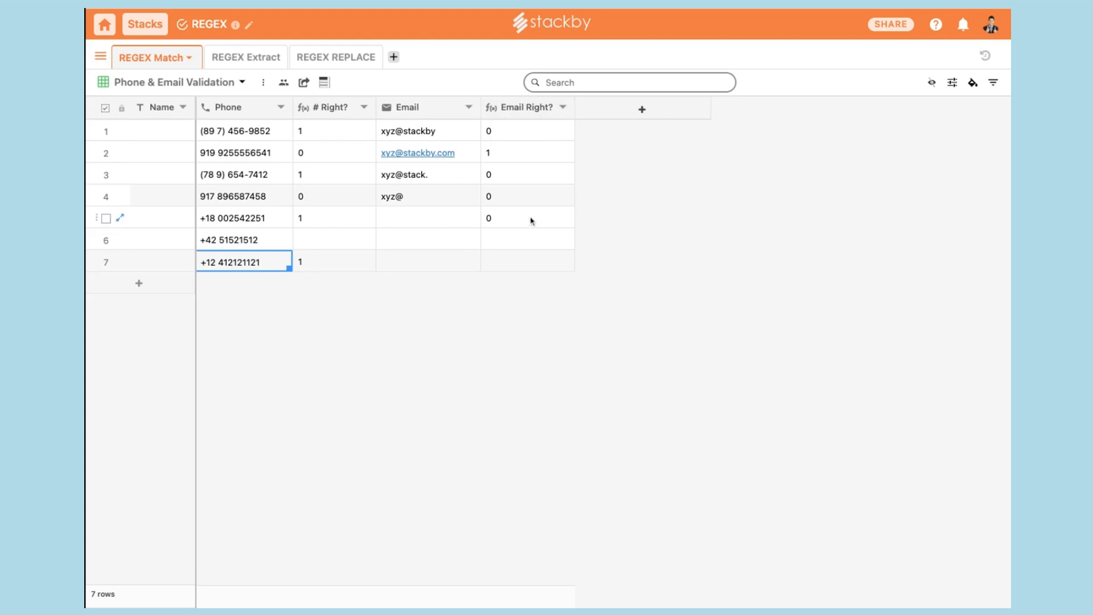
# Inspect the "Email Right?" formula, and complete the row 4 email address with the domain stackby.com.
pyautogui.doubleClick(515, 107)
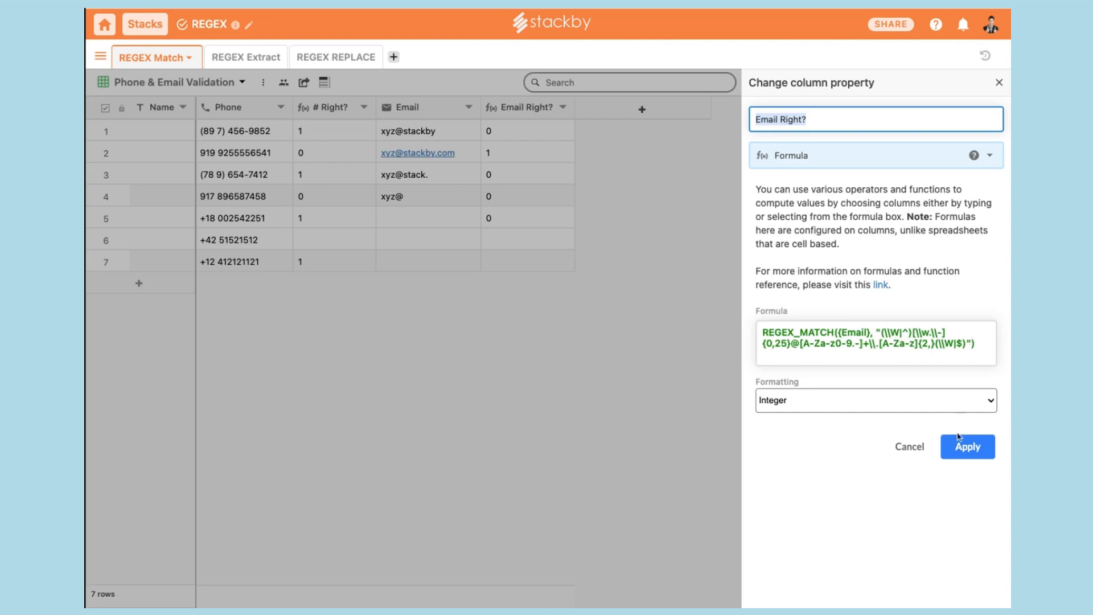
pyautogui.click(923, 447)
pyautogui.doubleClick(419, 200)
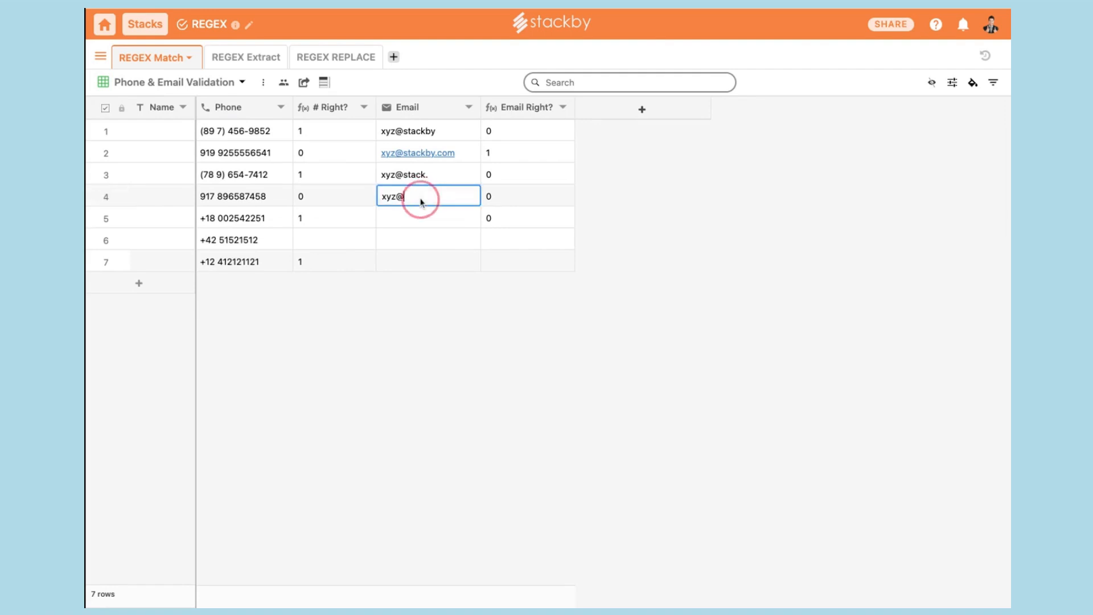
pyautogui.write('stackby.com')
pyautogui.click(429, 216)
pyautogui.click(518, 197)
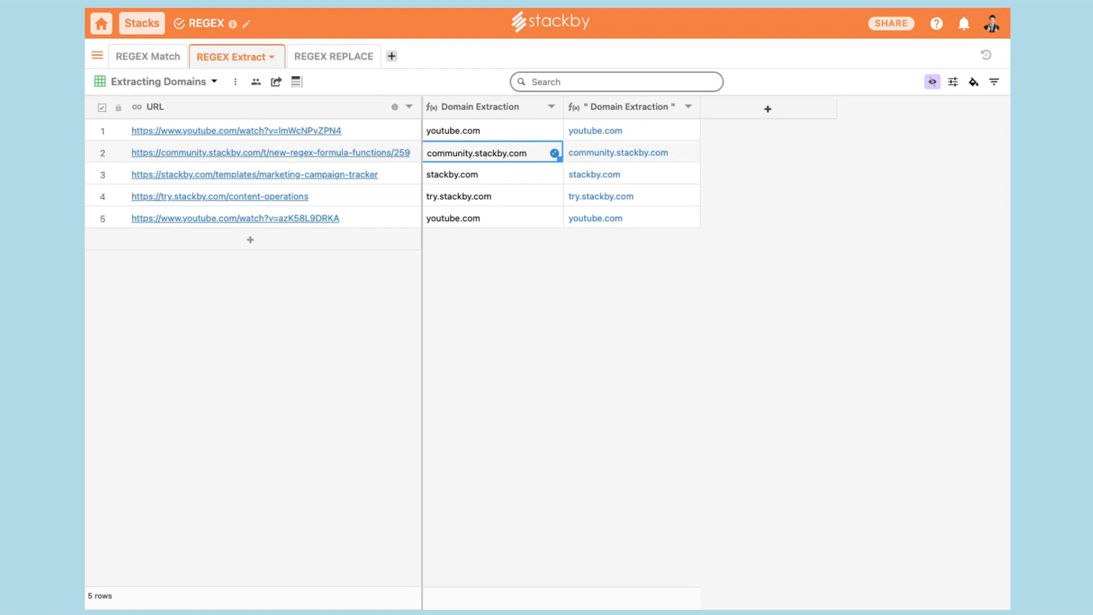
# Examine the REGEX_EXTRACT formulas of both Domain Extraction columns and the domains they extract from the URLs.
pyautogui.click(378, 134)
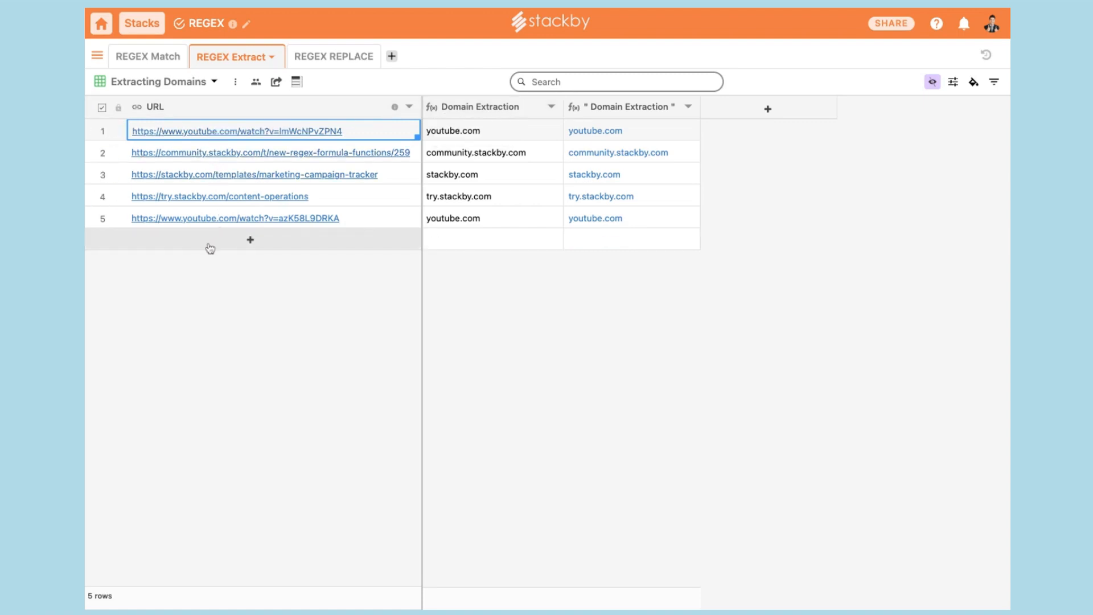
pyautogui.doubleClick(468, 109)
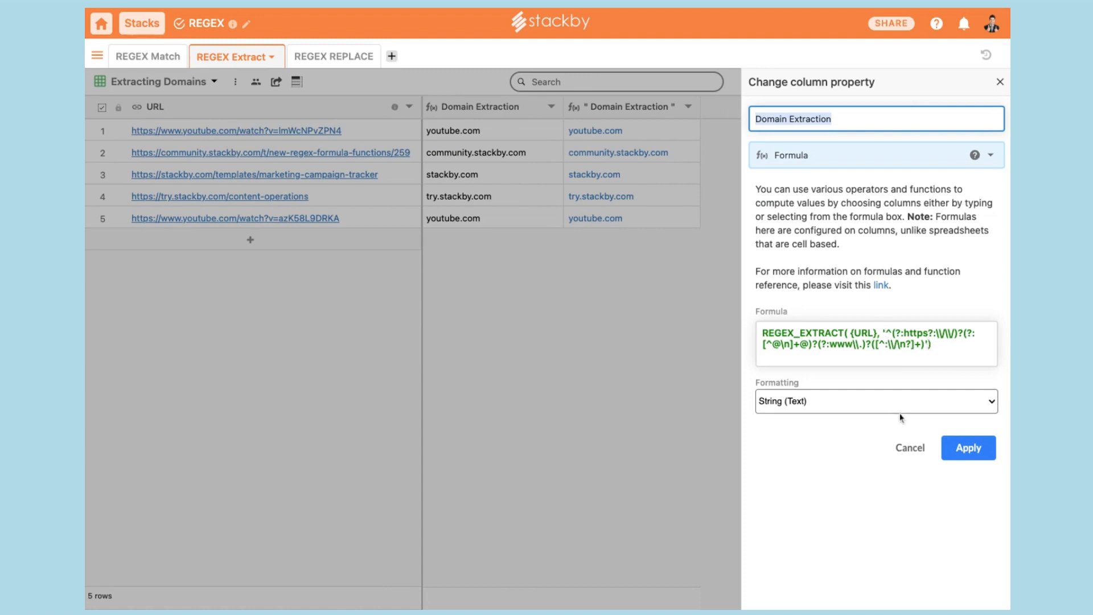
pyautogui.click(910, 447)
pyautogui.moveTo(480, 133); pyautogui.dragTo(491, 233)
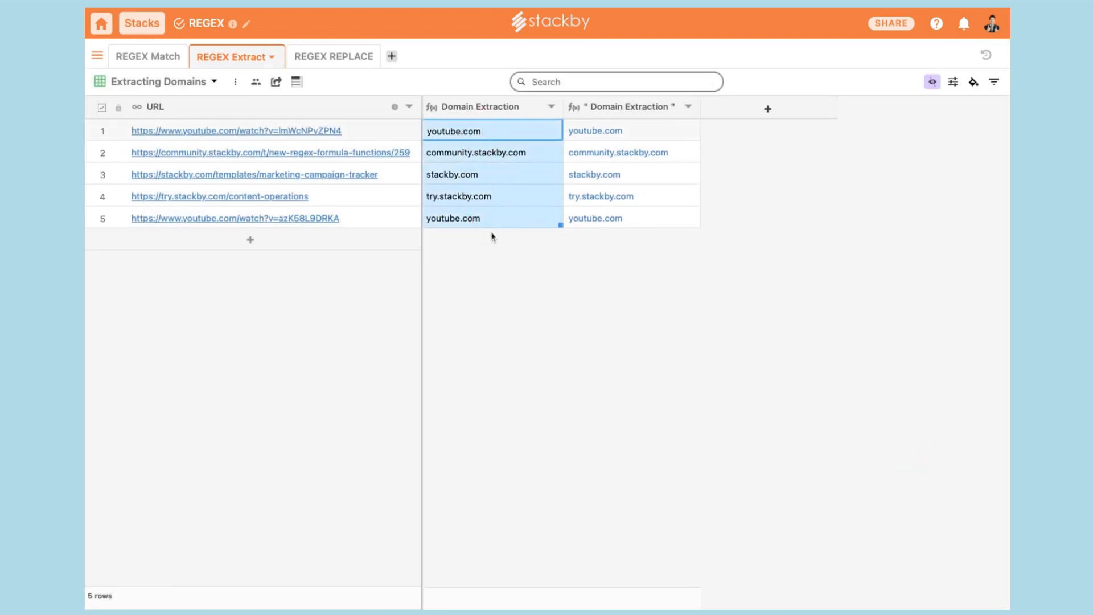
pyautogui.doubleClick(629, 106)
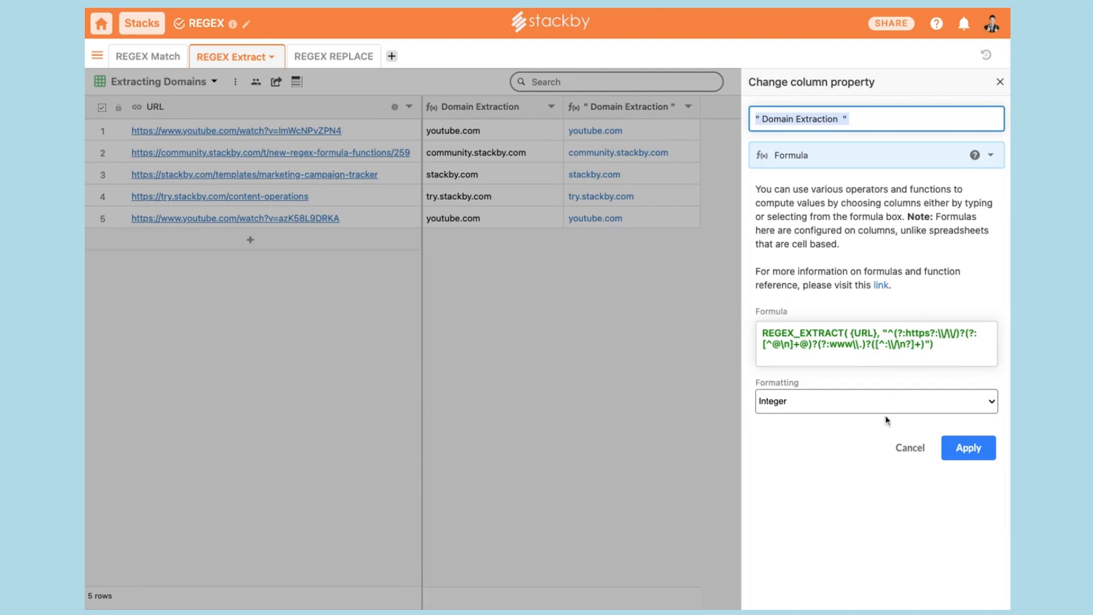
pyautogui.click(909, 447)
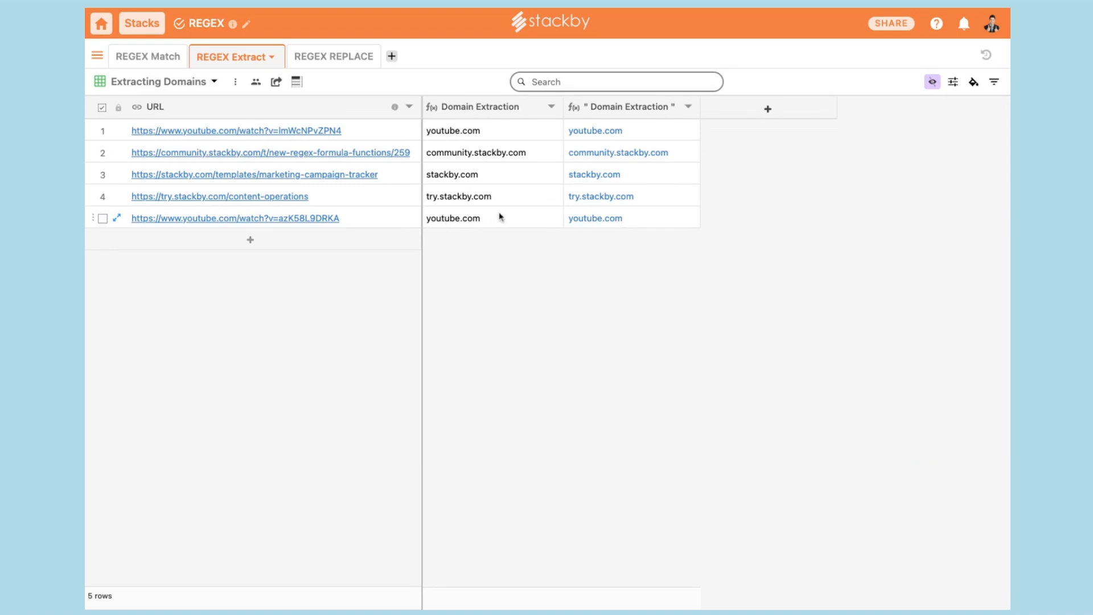
# Switch to the Extracting IDs view and examine the ID Extraction column's formula.
pyautogui.click(215, 82)
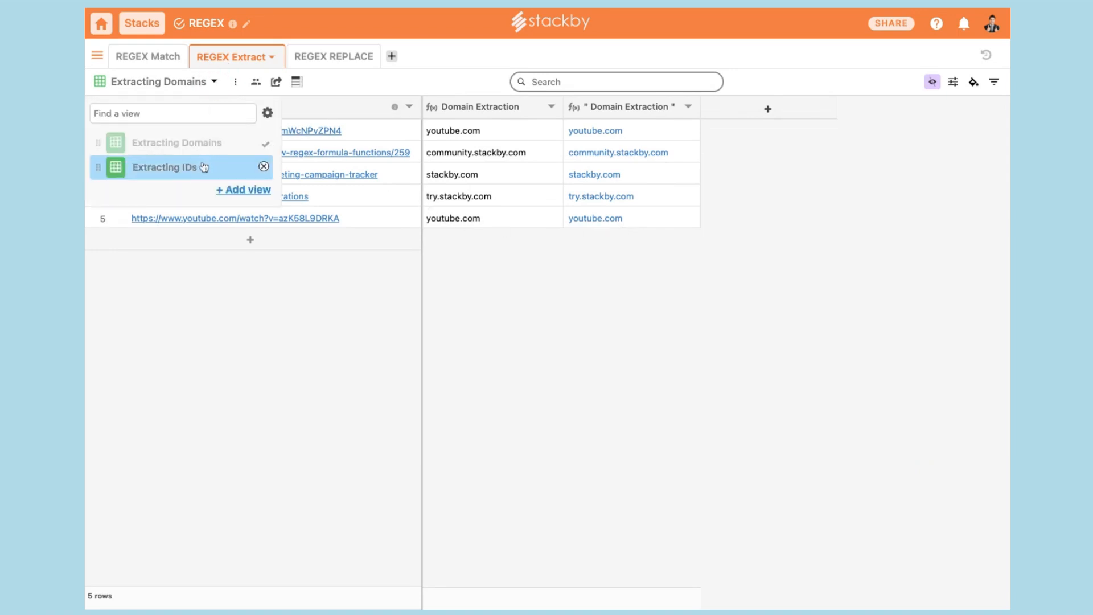
pyautogui.click(203, 165)
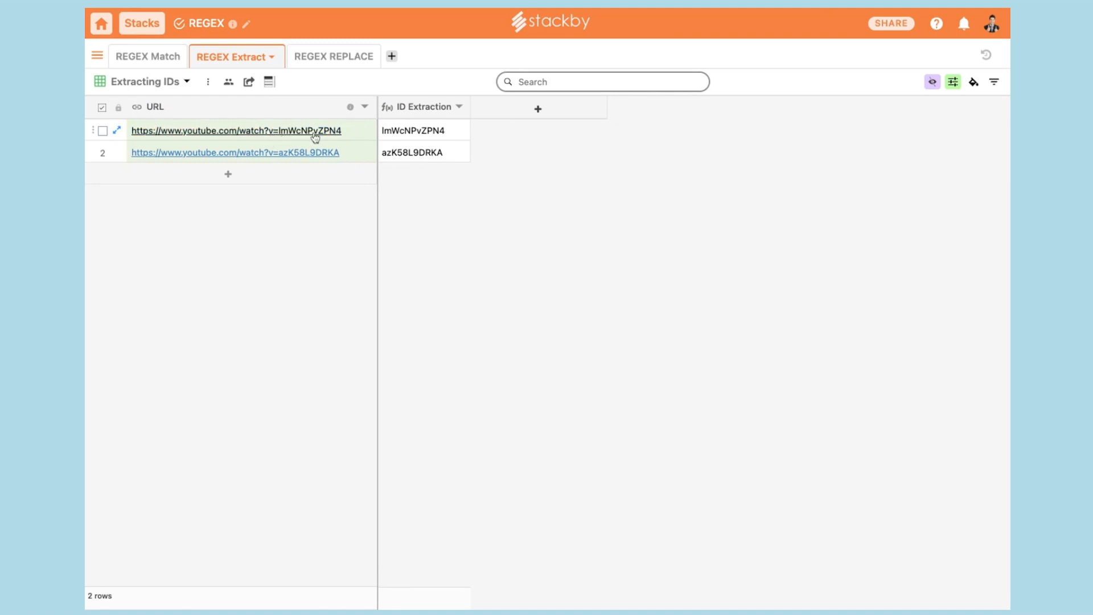
pyautogui.doubleClick(430, 109)
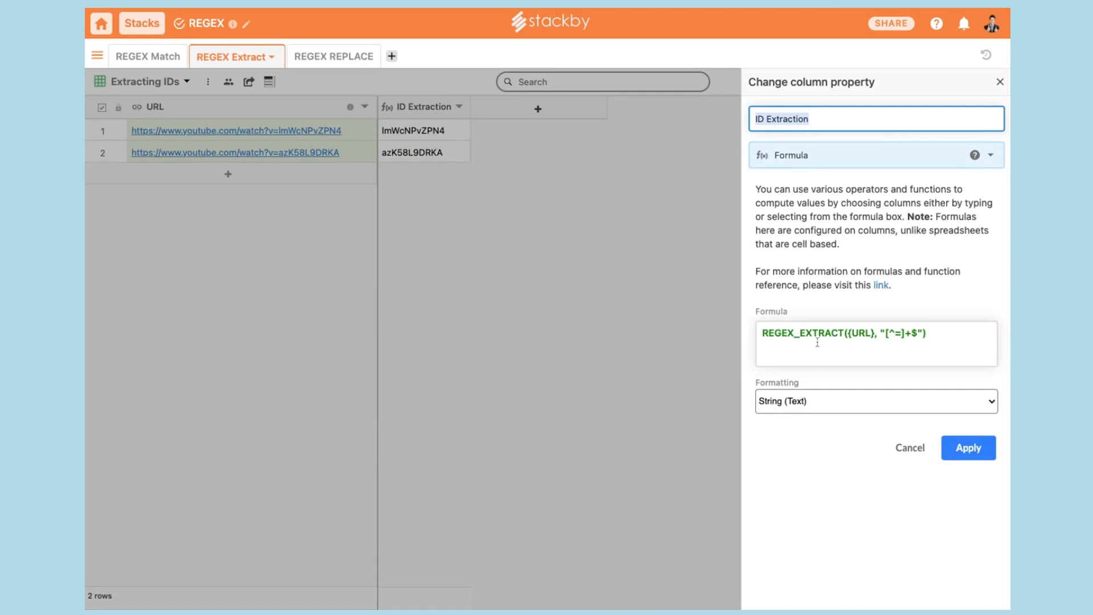
pyautogui.click(921, 447)
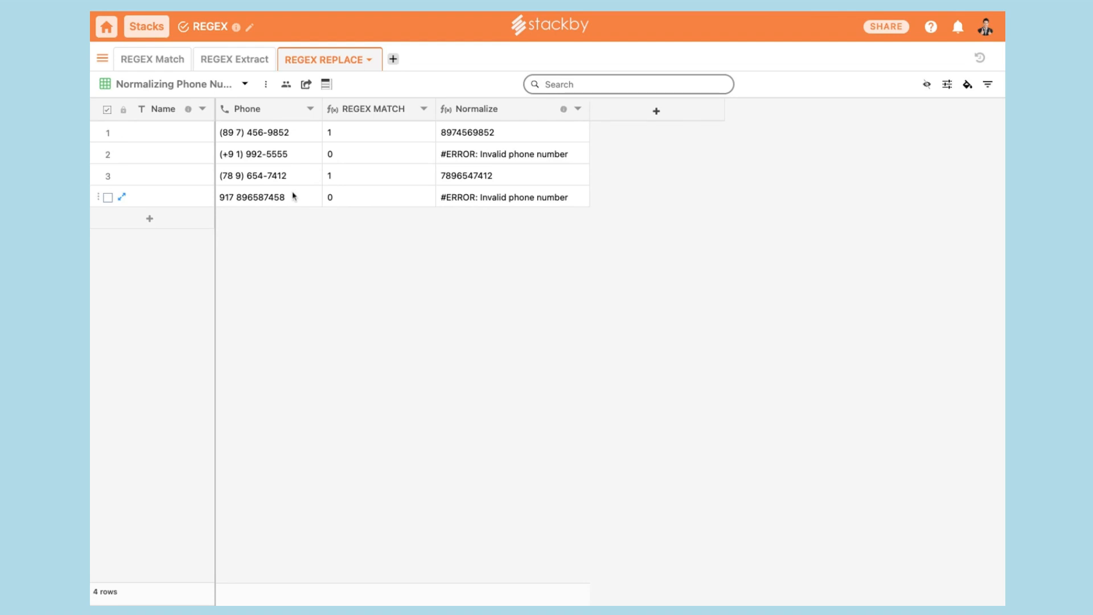
# Examine the formulas of the REGEX MATCH and Normalize columns in the REGEX REPLACE table.
pyautogui.doubleClick(375, 109)
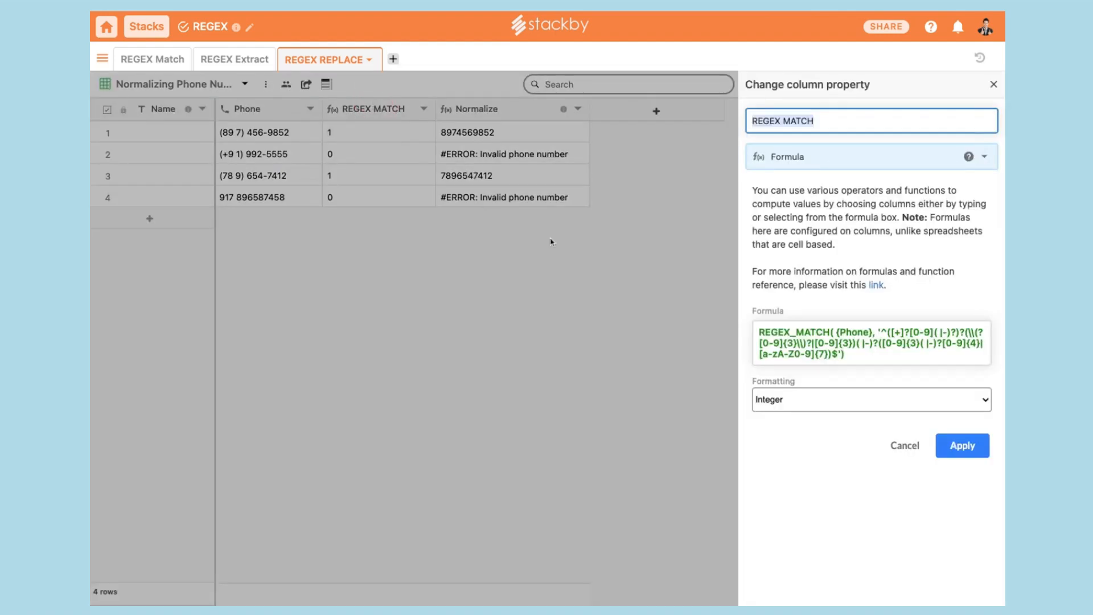
pyautogui.click(899, 454)
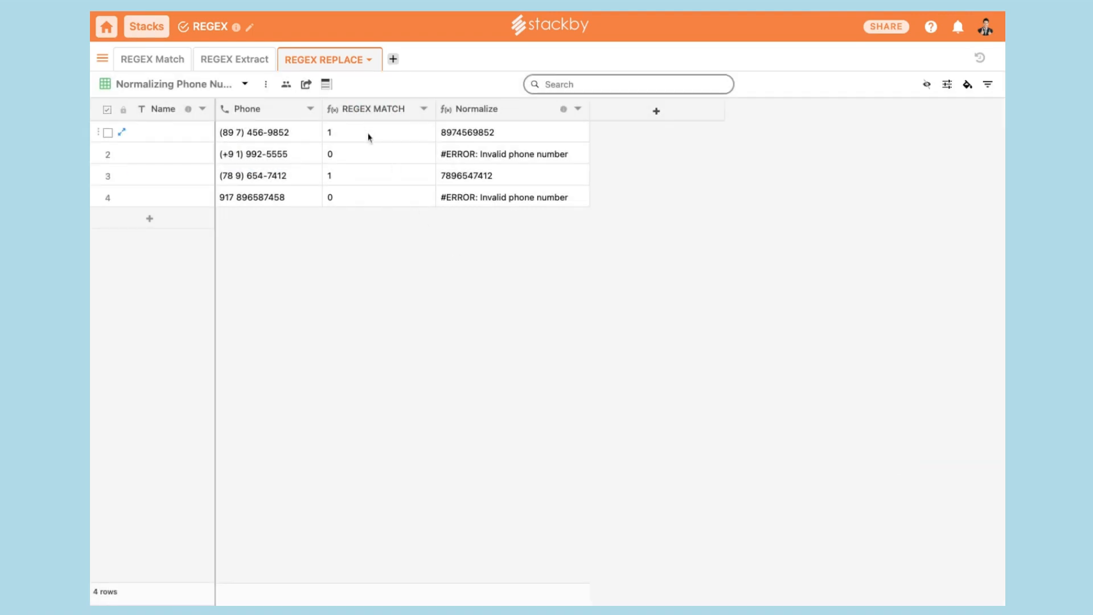
pyautogui.moveTo(368, 133); pyautogui.dragTo(368, 197)
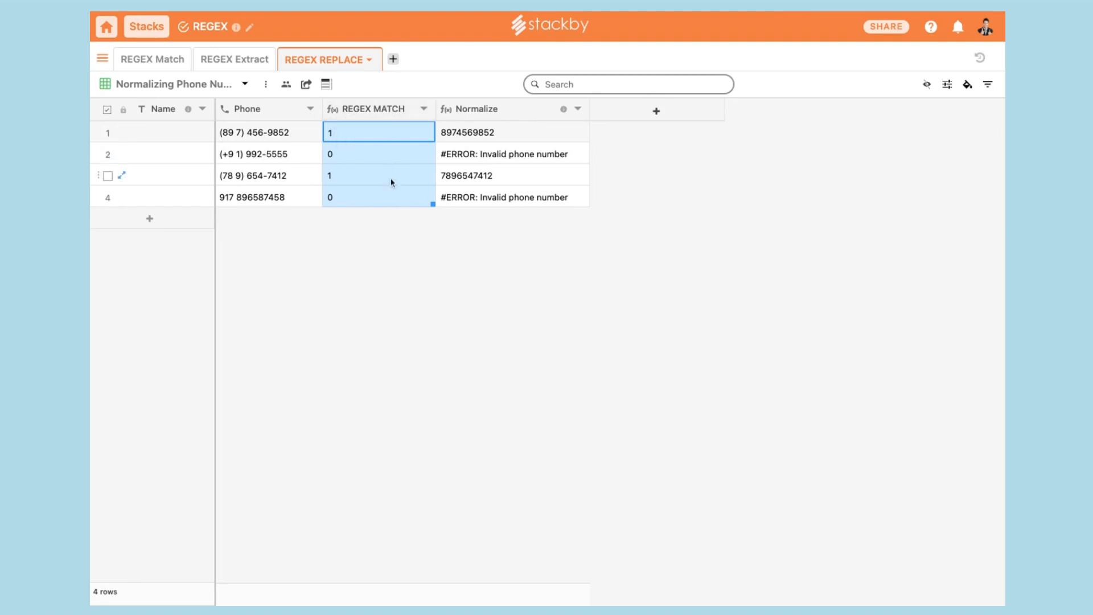
pyautogui.doubleClick(512, 109)
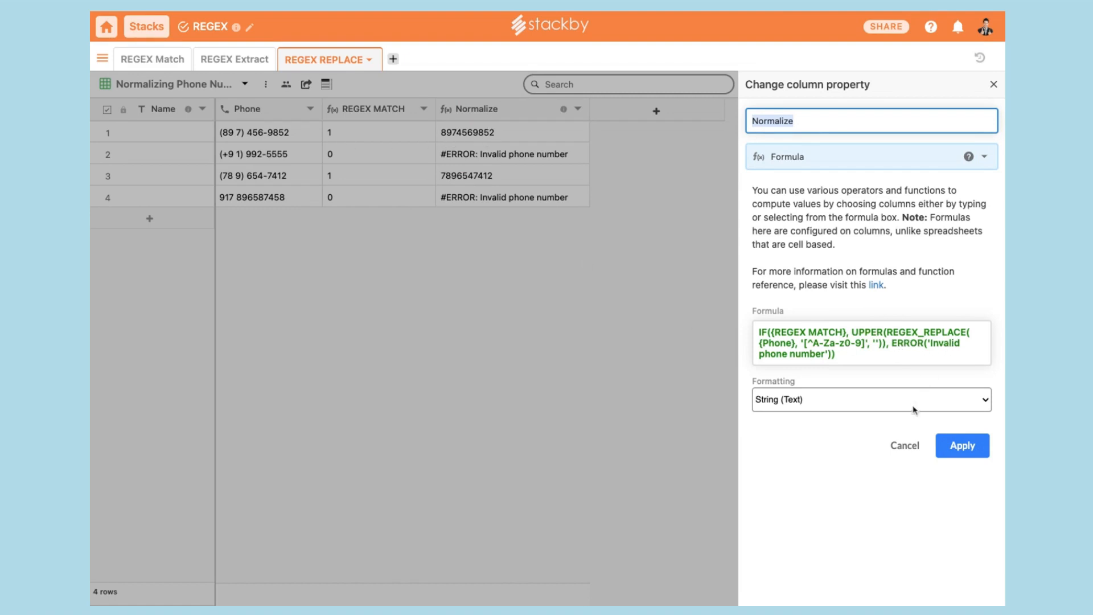
pyautogui.click(904, 446)
# Compare the Phone, REGEX MATCH and Normalize values across rows 1 and 2.
pyautogui.click(286, 132)
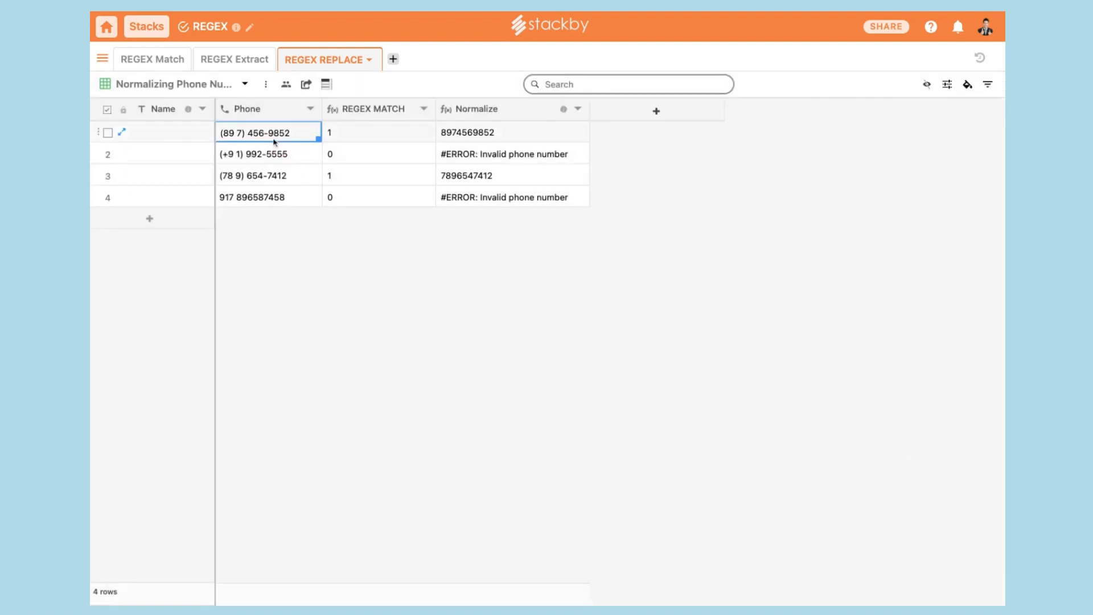
pyautogui.click(367, 138)
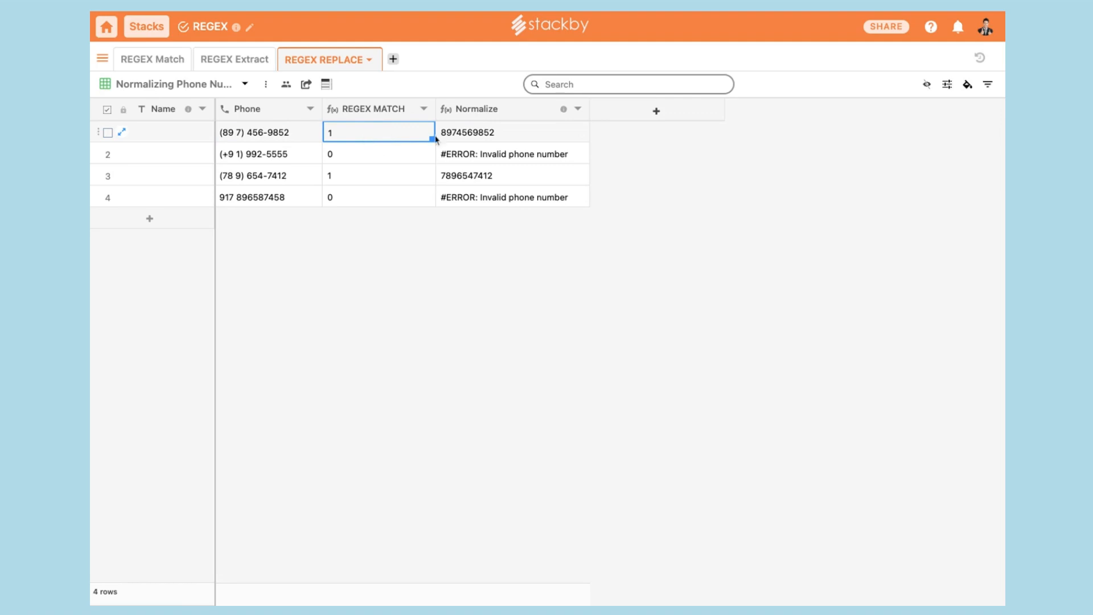
pyautogui.click(478, 140)
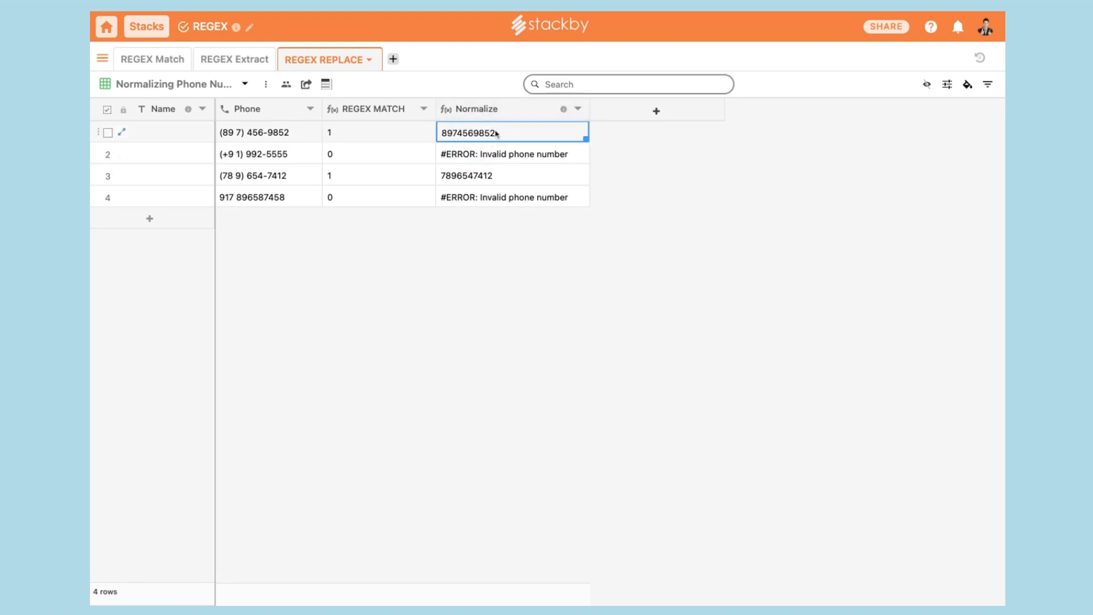
pyautogui.click(283, 159)
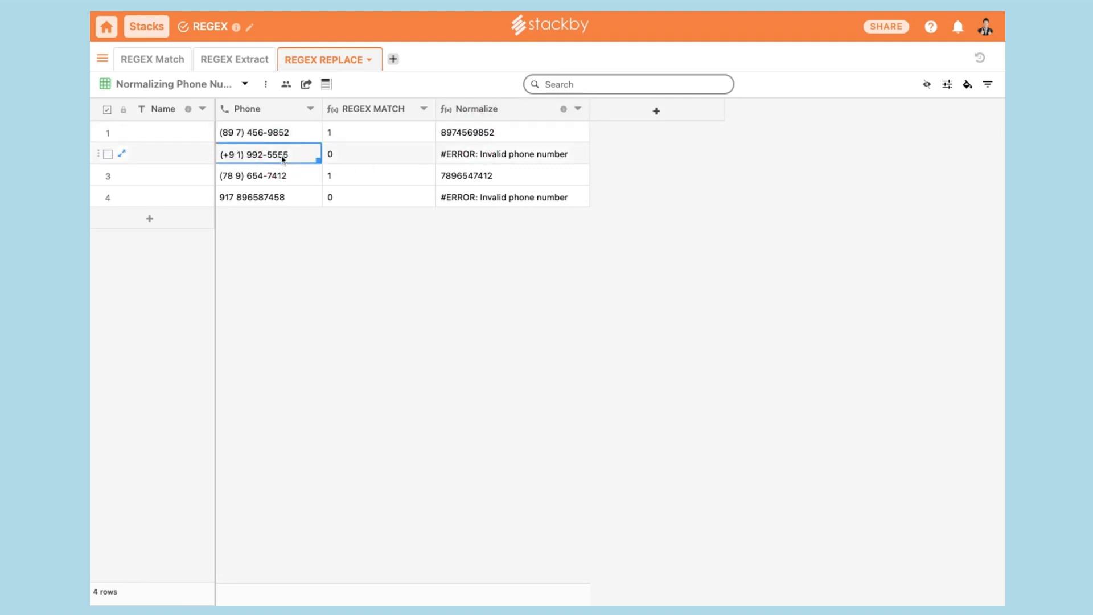
pyautogui.click(400, 157)
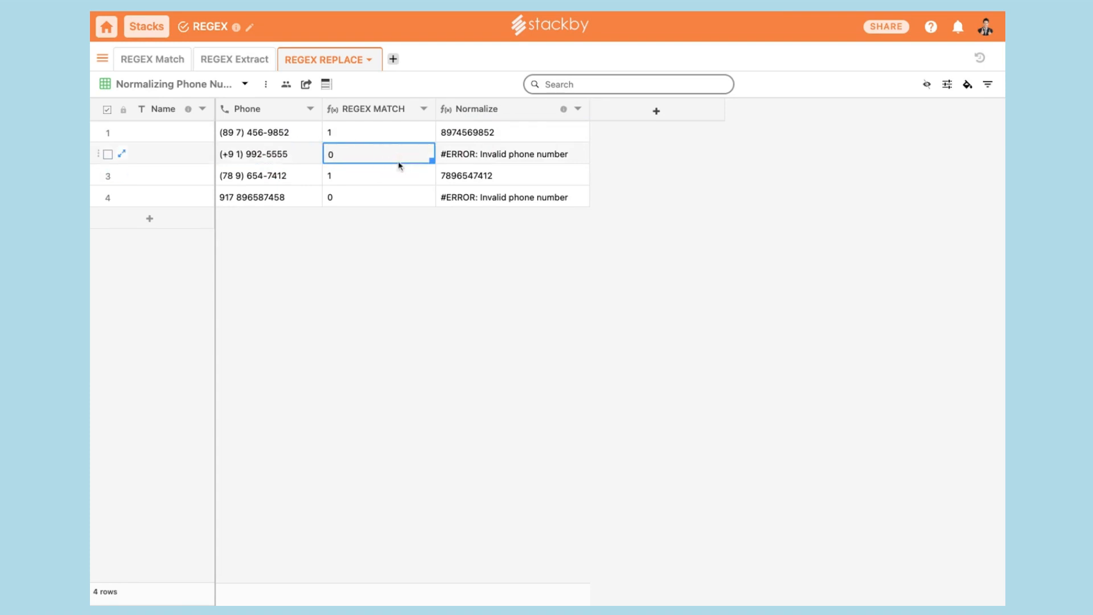
pyautogui.click(495, 157)
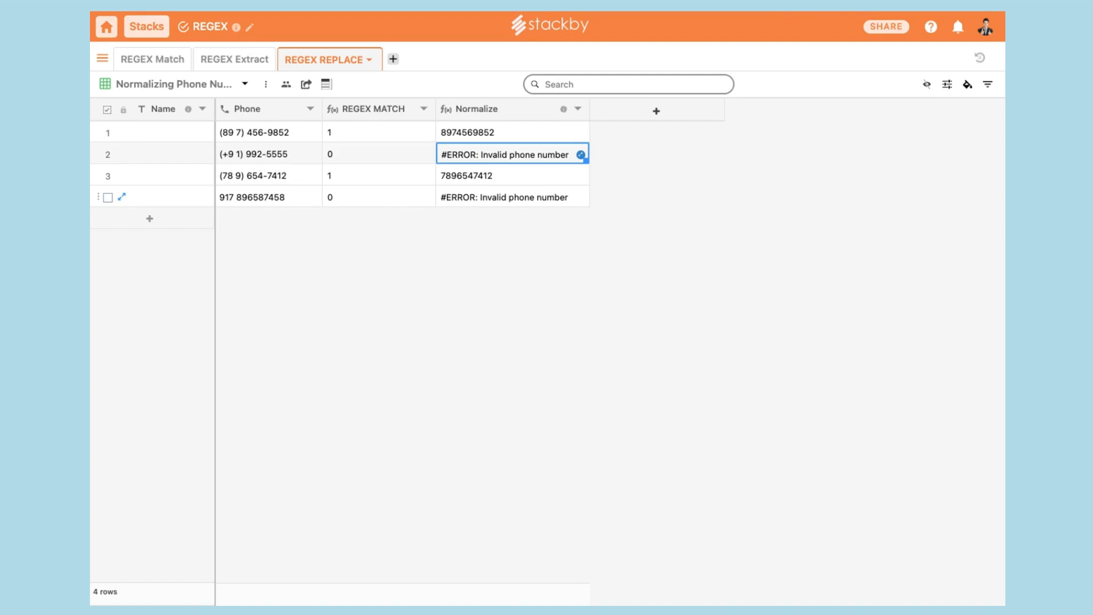
# Revisit the REGEX Match, REGEX Extract and REGEX REPLACE tables, ending on REGEX Match.
pyautogui.click(153, 59)
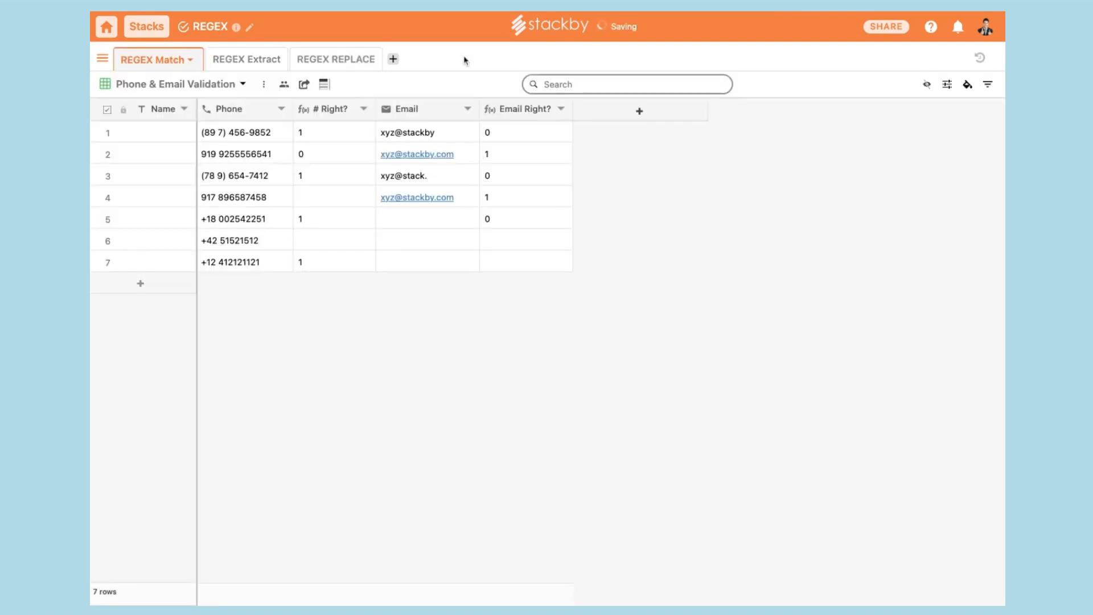
pyautogui.click(238, 62)
pyautogui.click(330, 64)
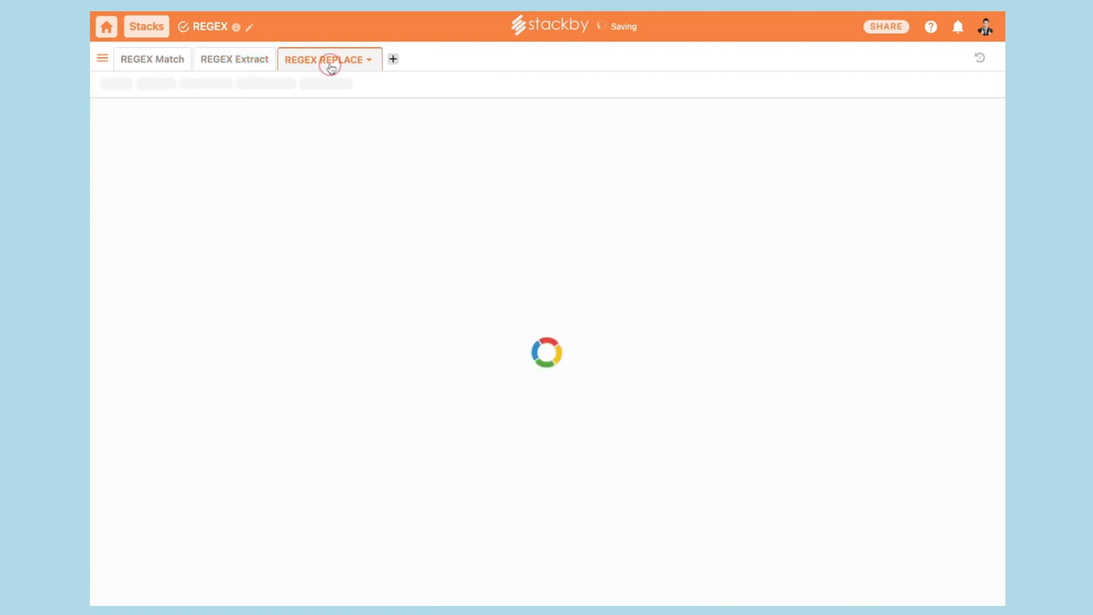
pyautogui.click(172, 62)
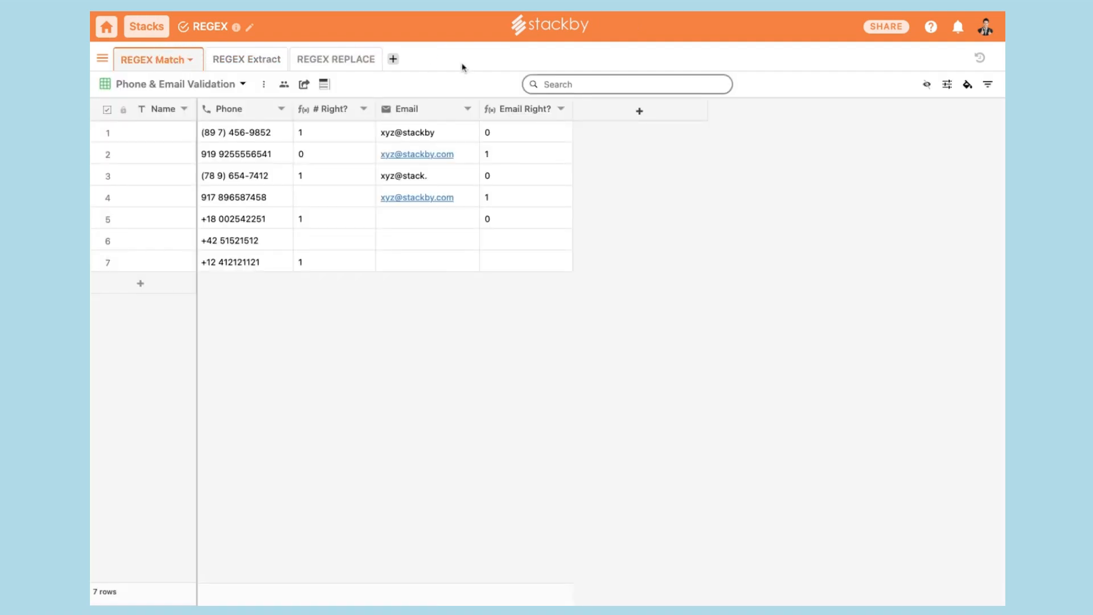